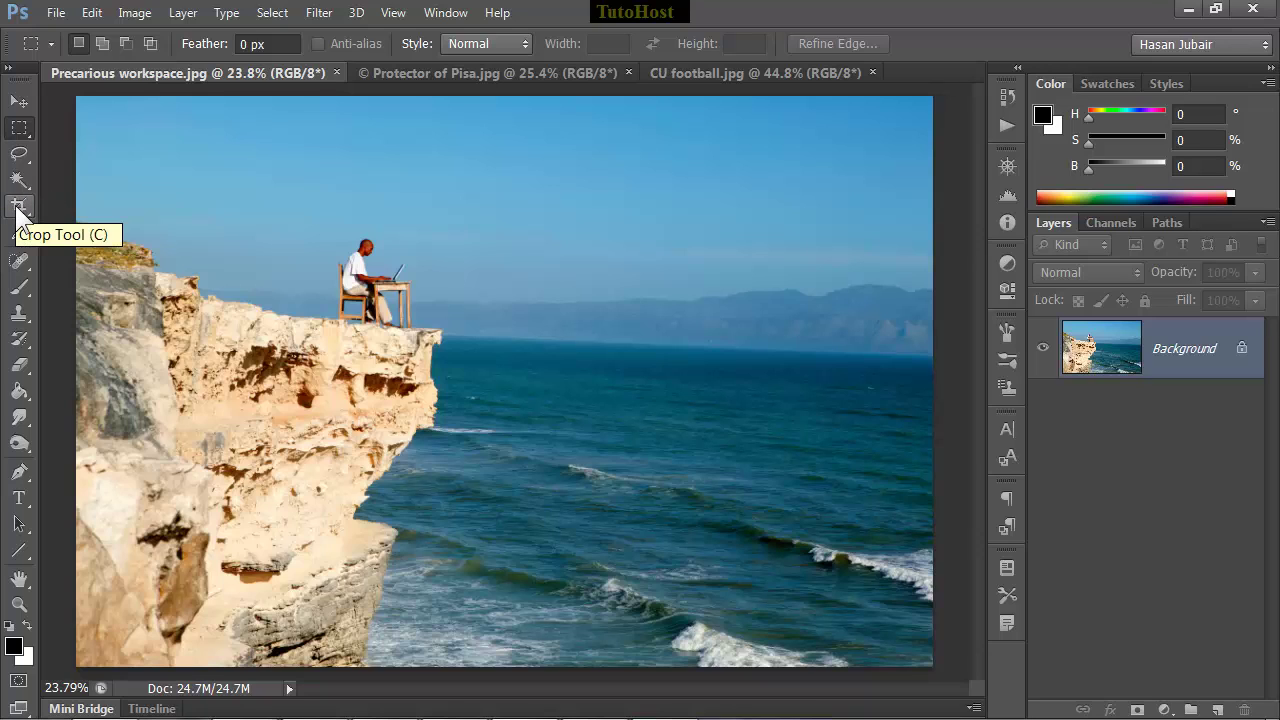
Try cropping the top and right edges of the Precarious workspace photo with the Crop tool, and undo the crop.
left_click(17, 208)
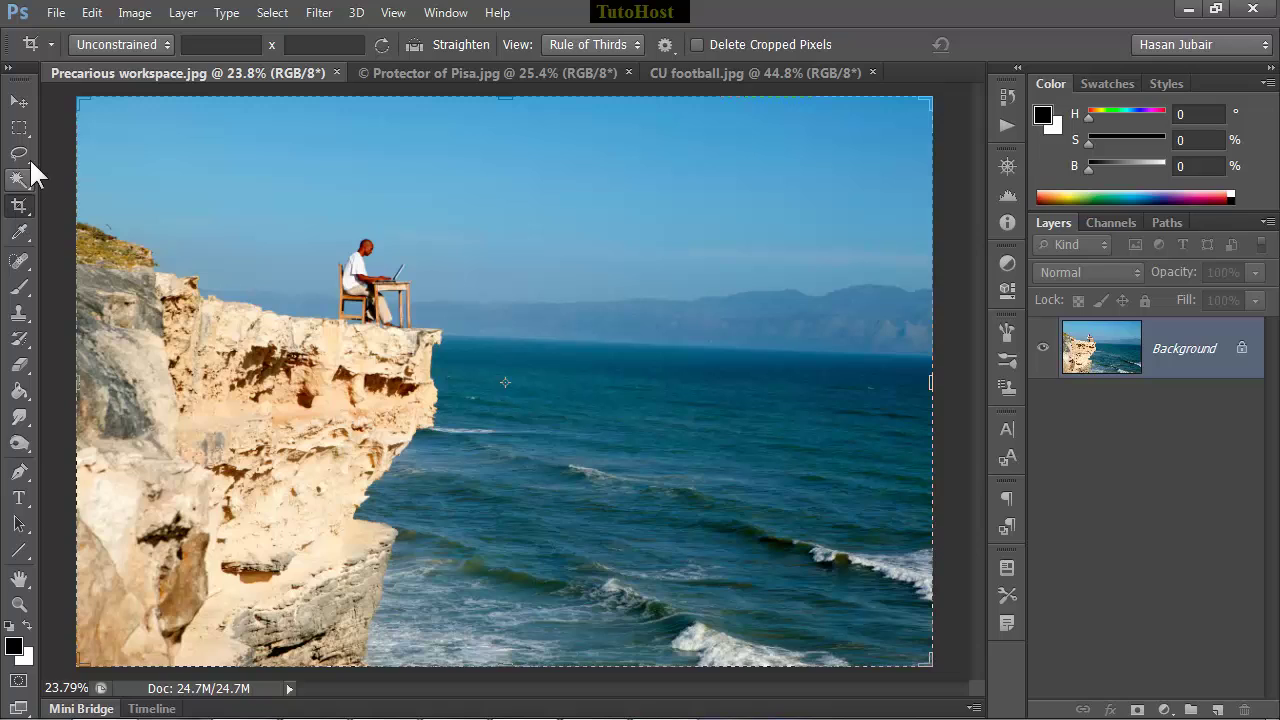
left_click(22, 127)
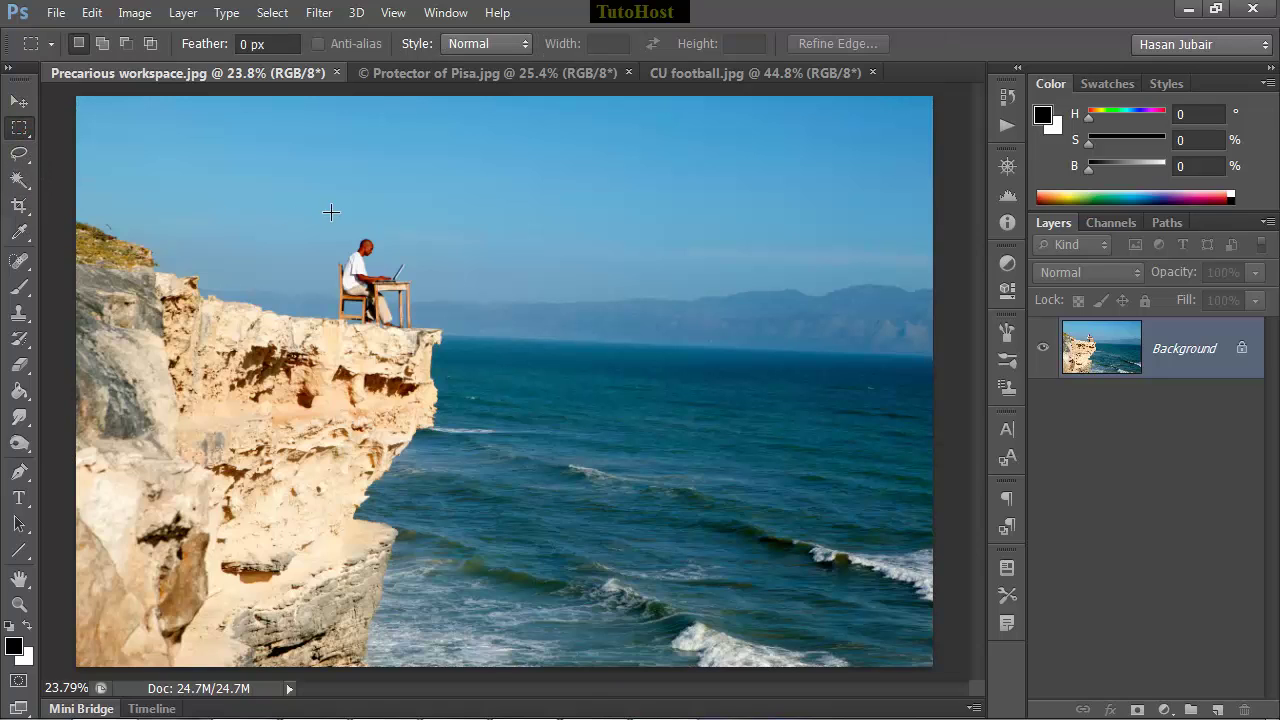
left_click(20, 206)
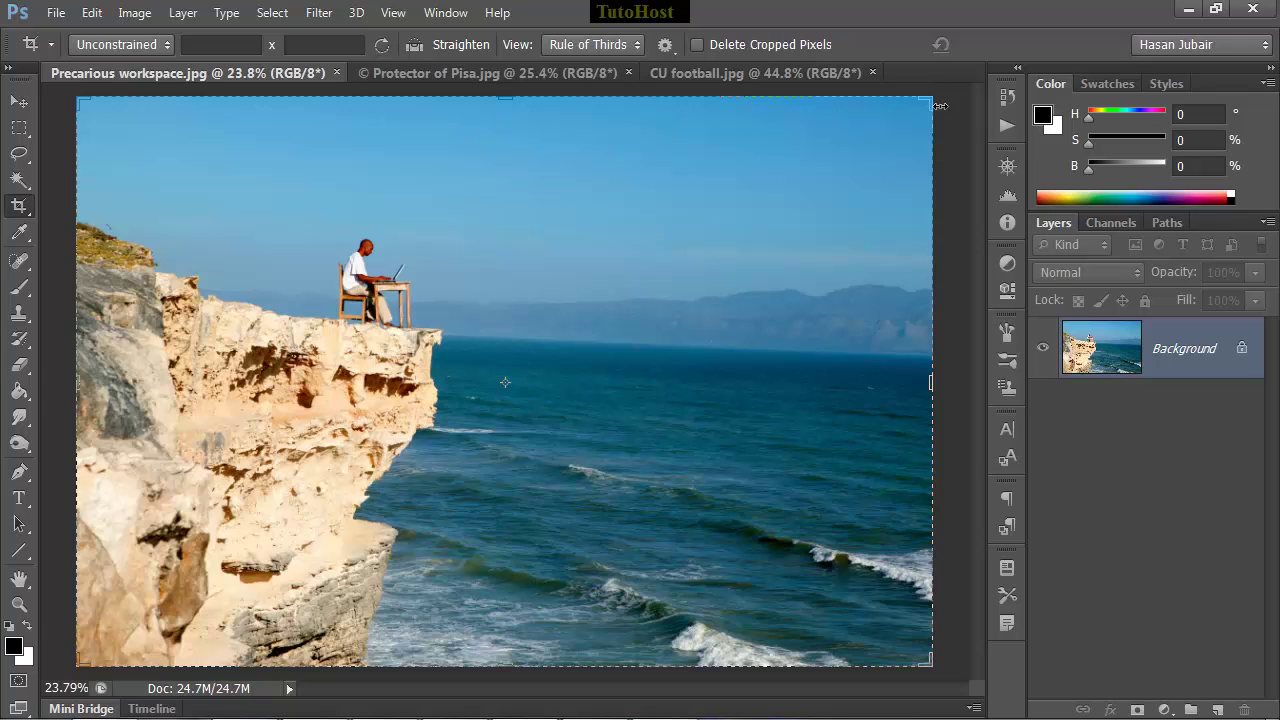
left_click_drag(938, 104, 915, 134)
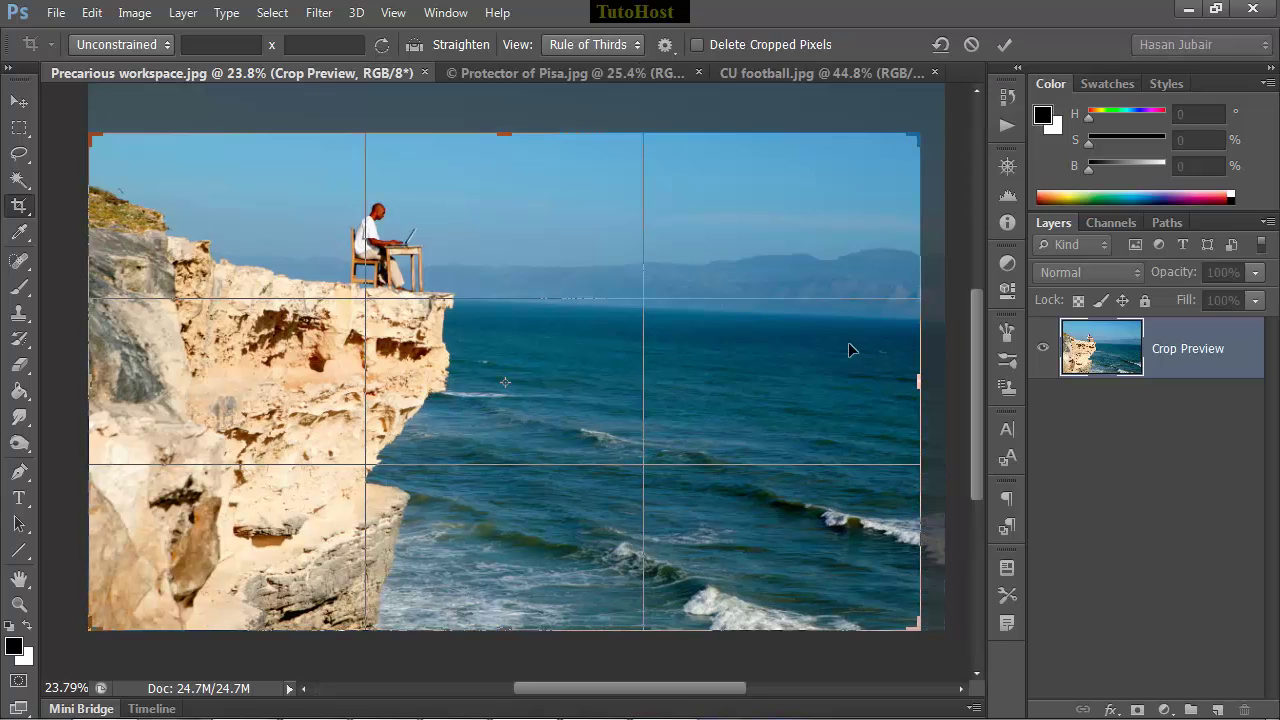
left_click_drag(918, 381, 889, 397)
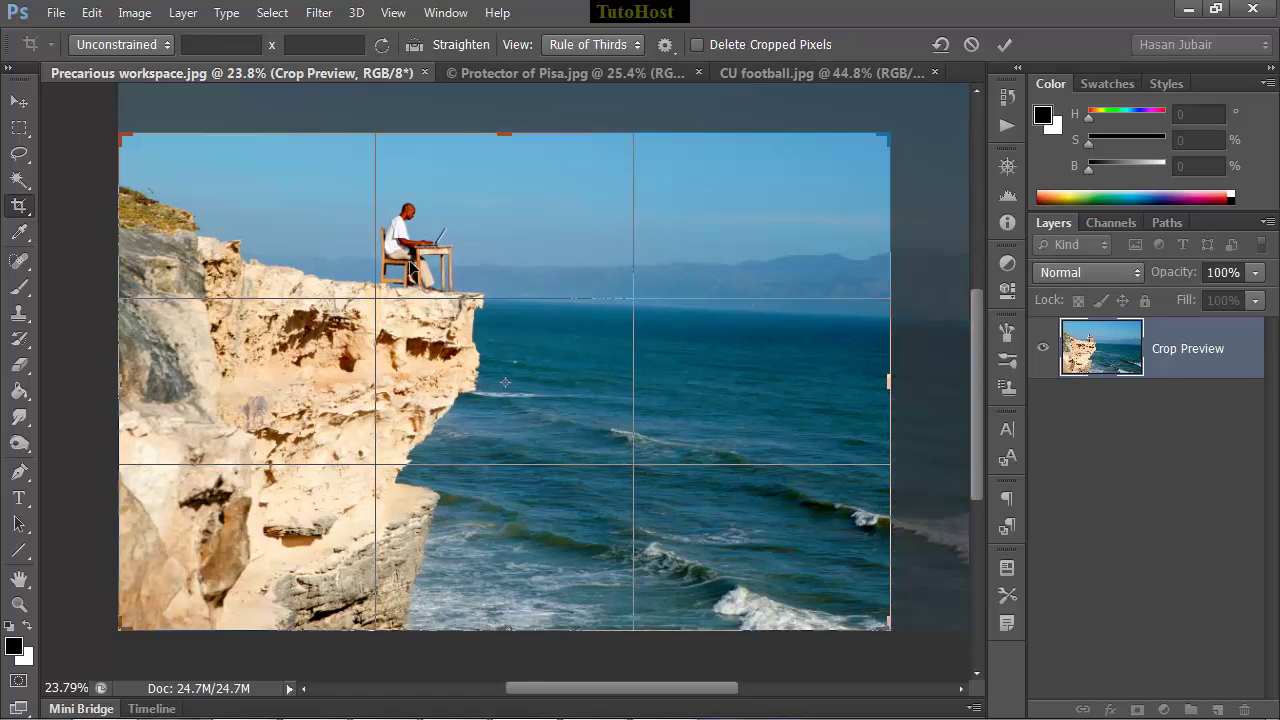
left_click(1005, 45)
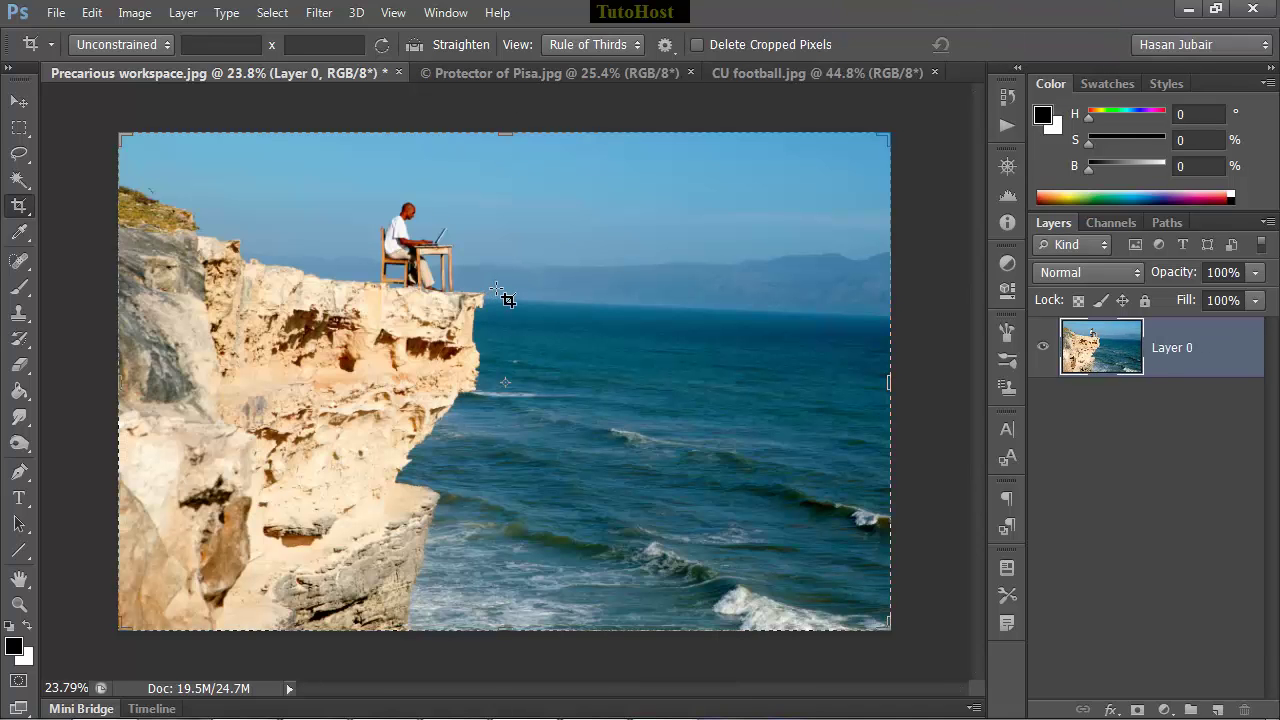
key("ctrl")
key("Escape")
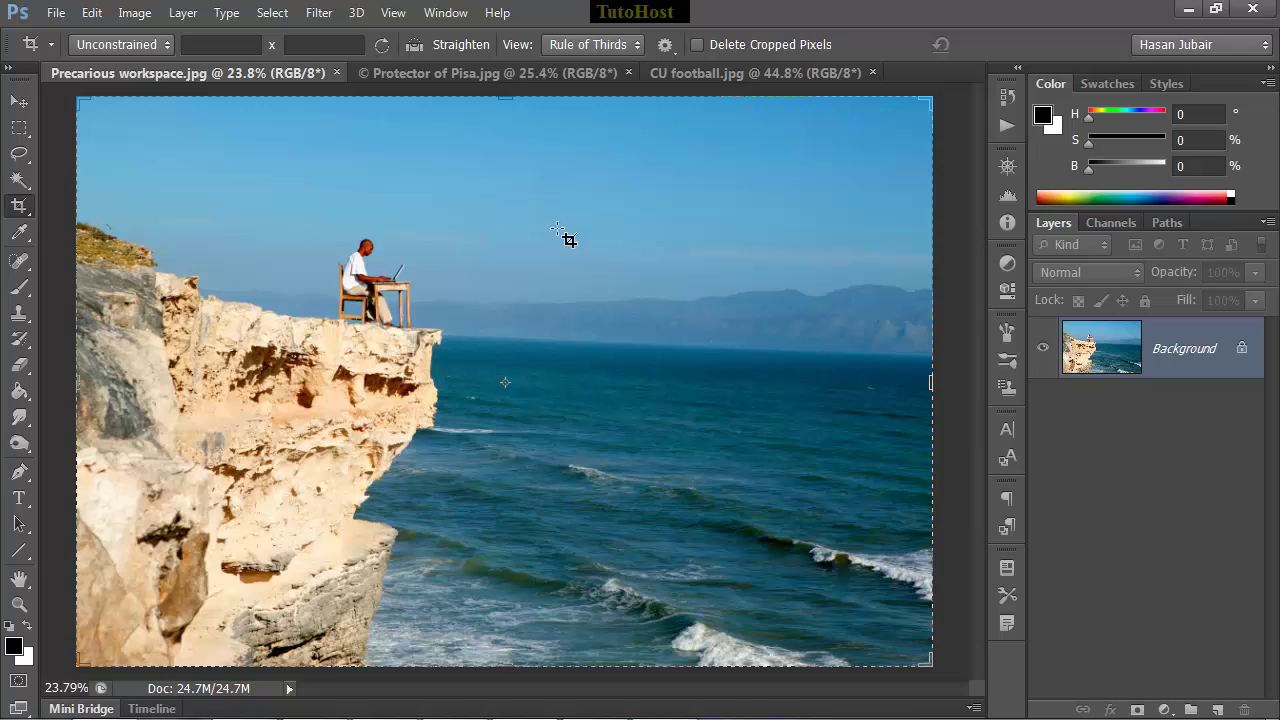
Try the Grid crop overlay while trimming the top edge of the cliff photo, and set the overlay back to Rule of Thirds.
left_click(629, 52)
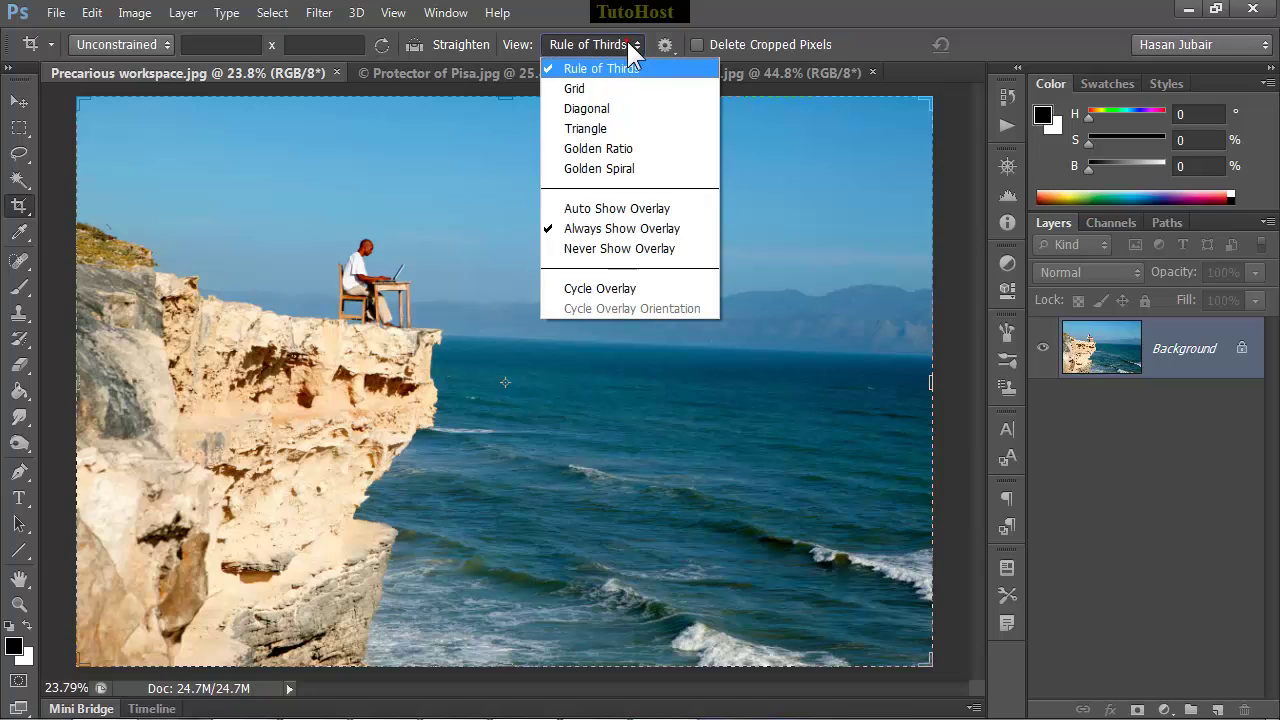
left_click(586, 88)
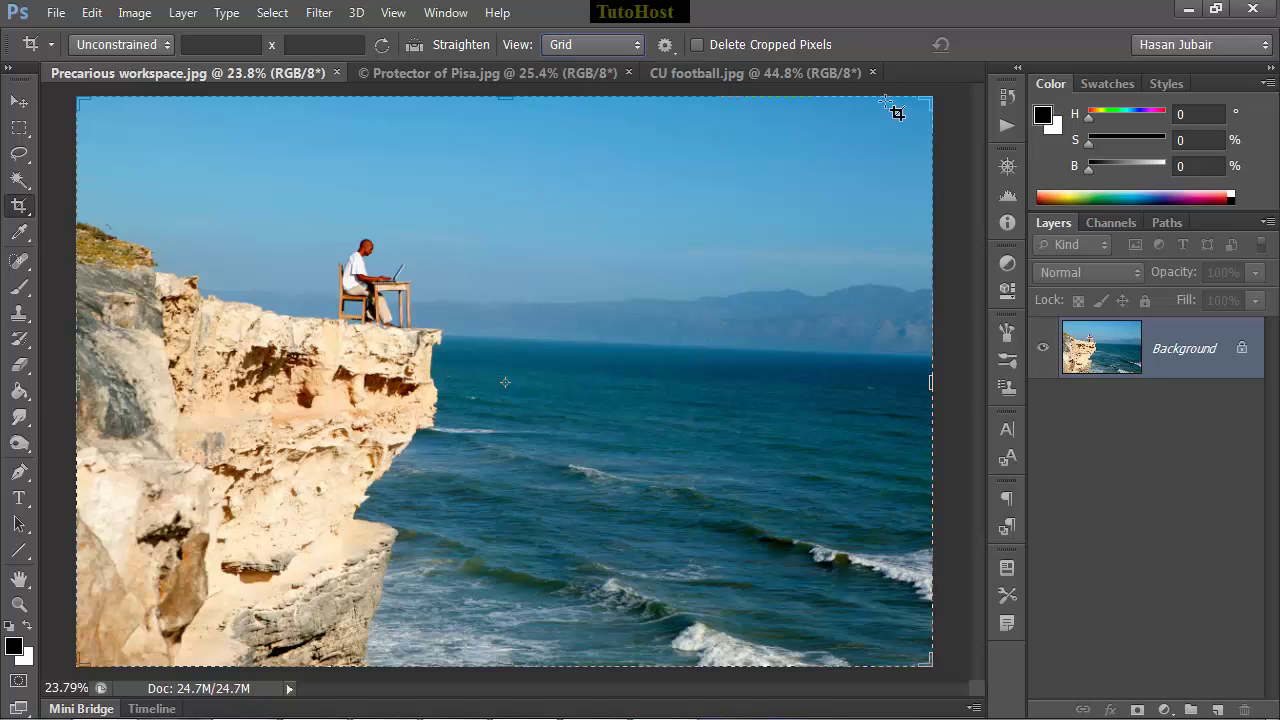
left_click_drag(505, 98, 500, 147)
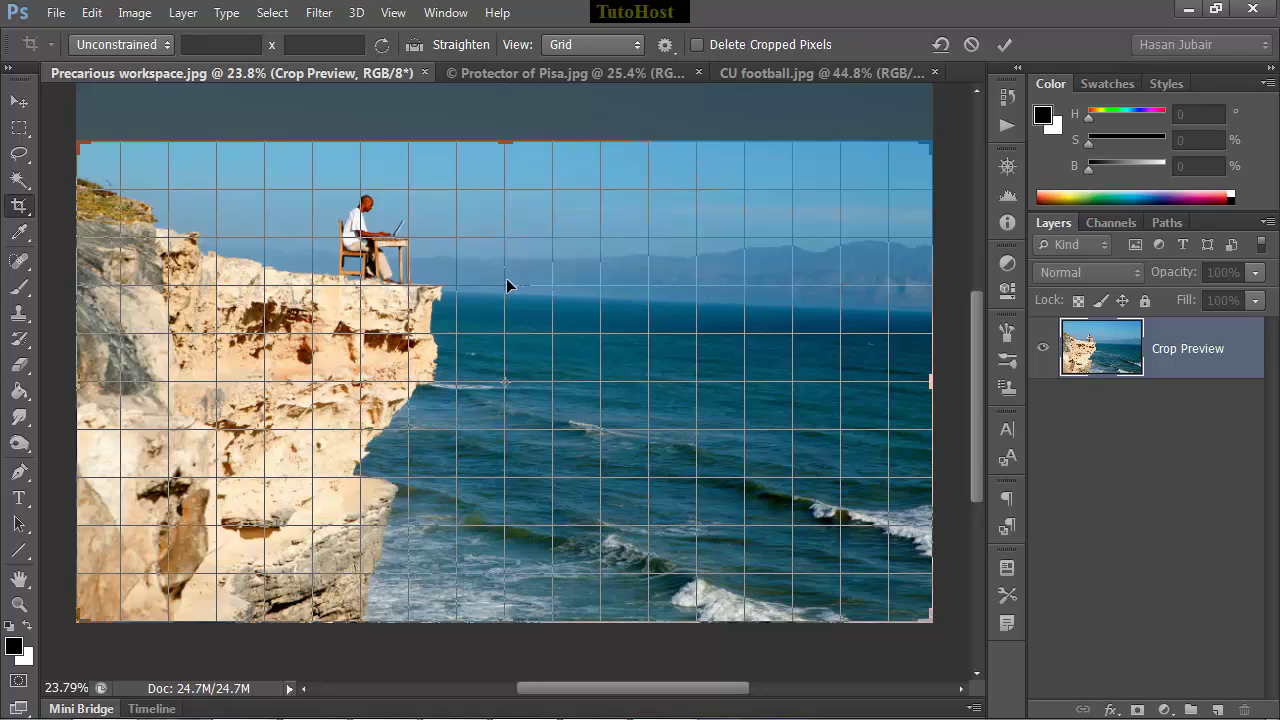
left_click(616, 44)
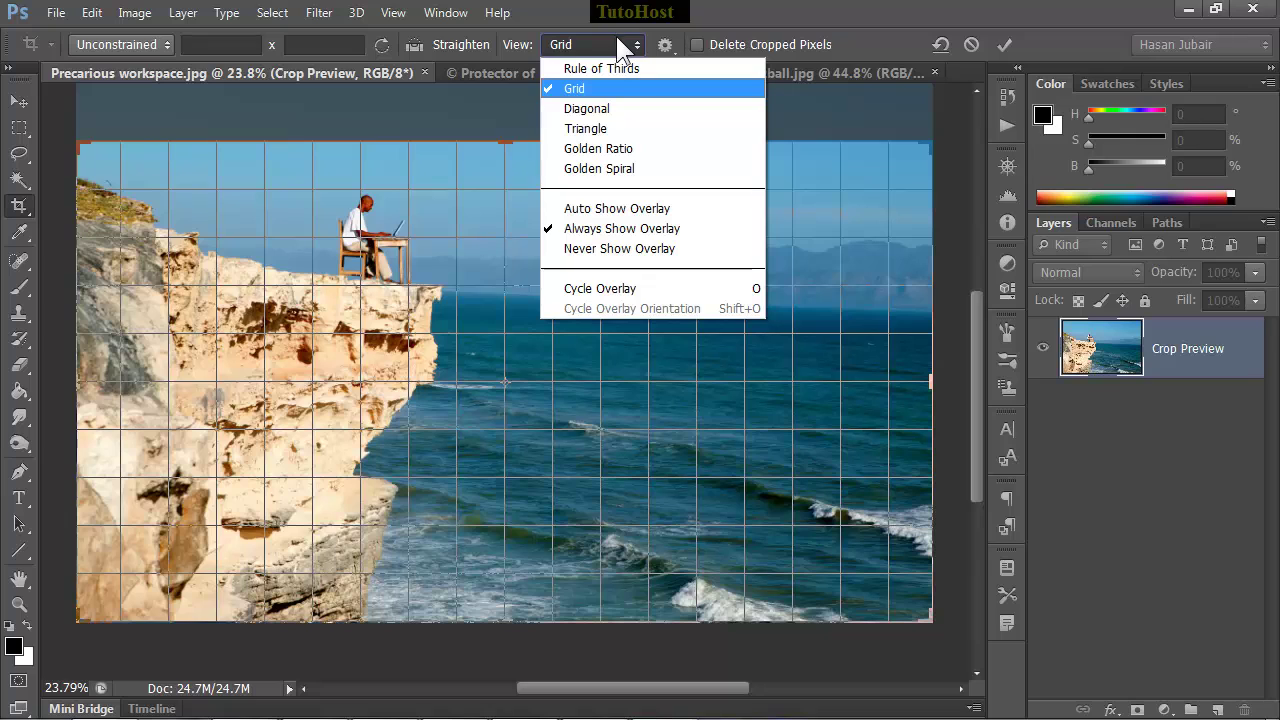
left_click(606, 68)
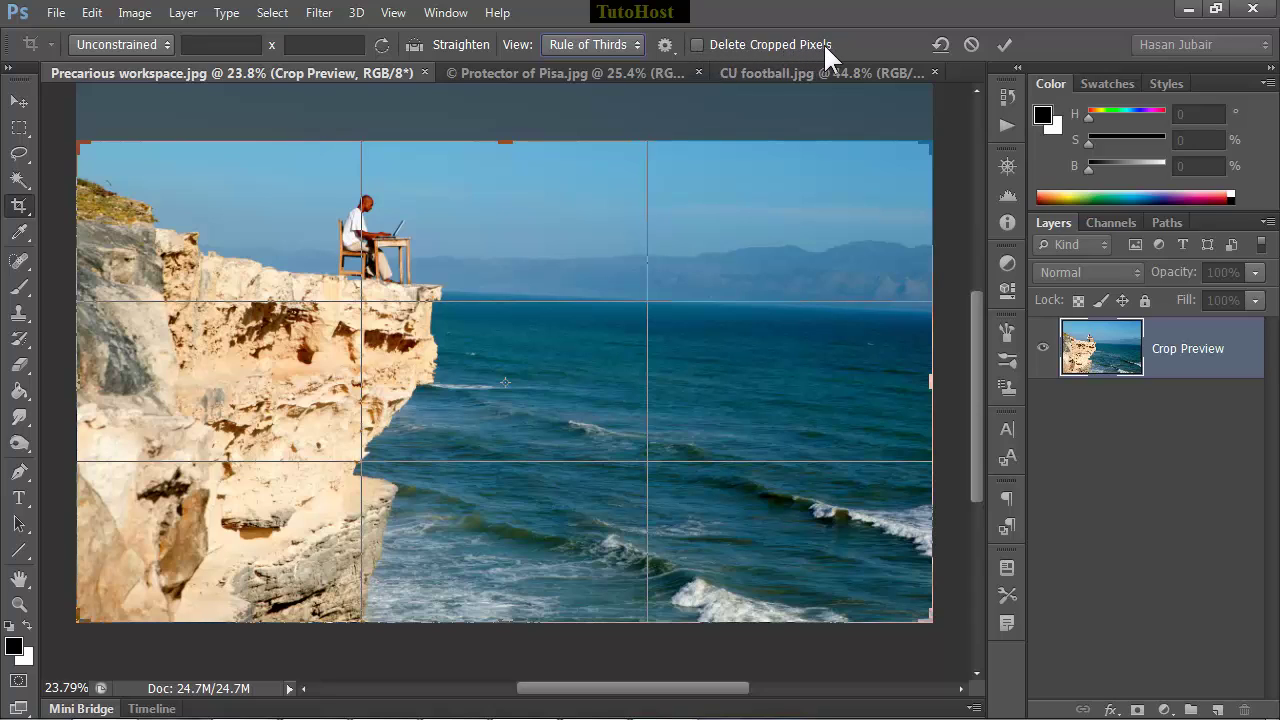
Apply the top-edge crop with Delete Cropped Pixels enabled, and undo it.
left_click(698, 43)
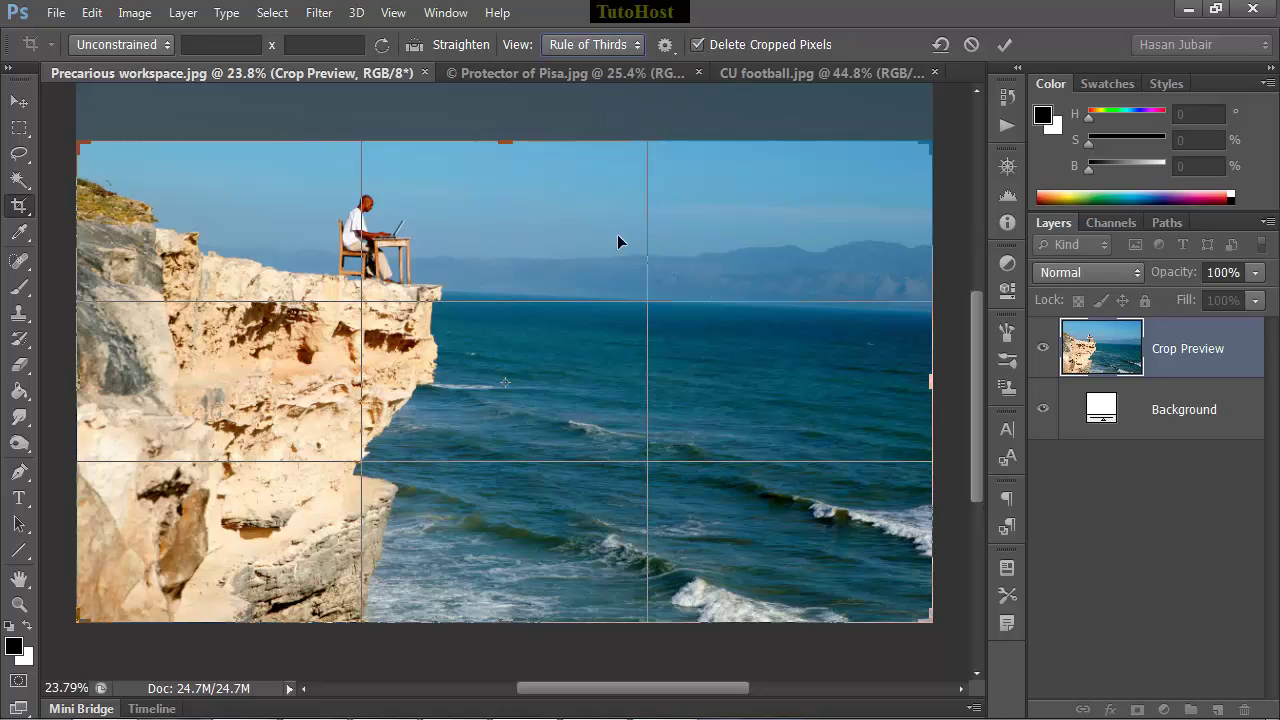
left_click(1004, 44)
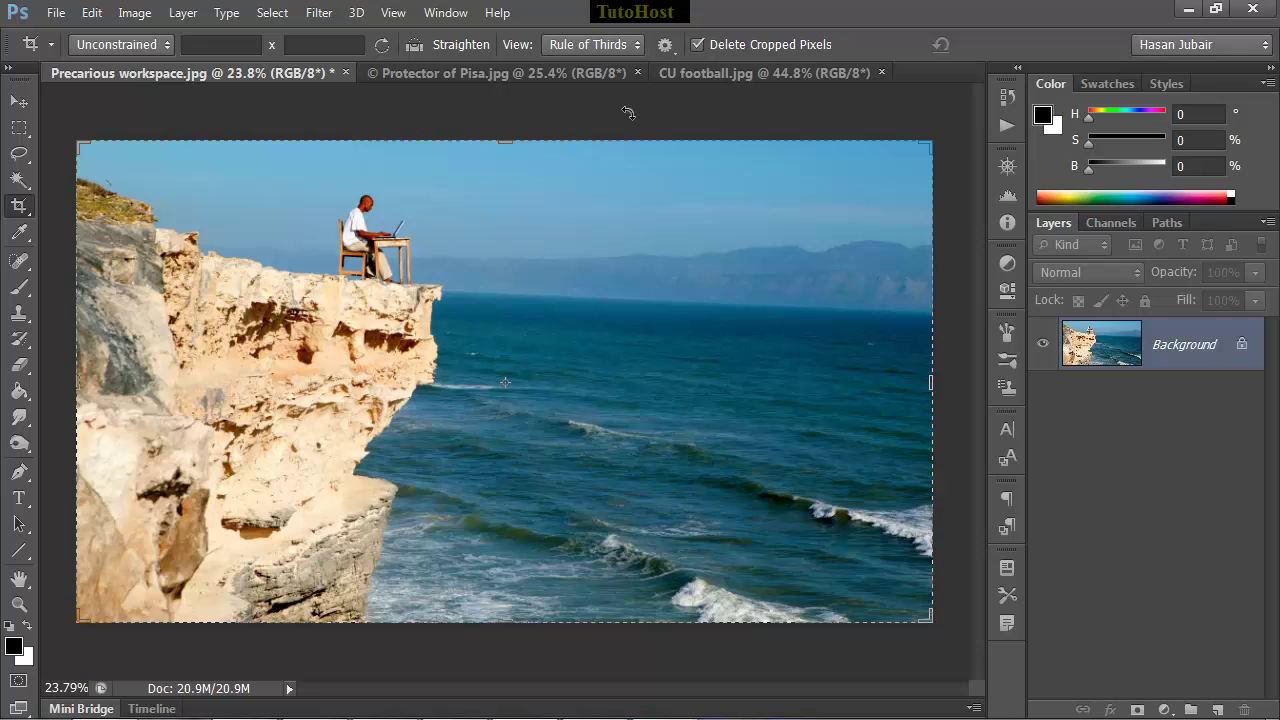
key("ctrl+z")
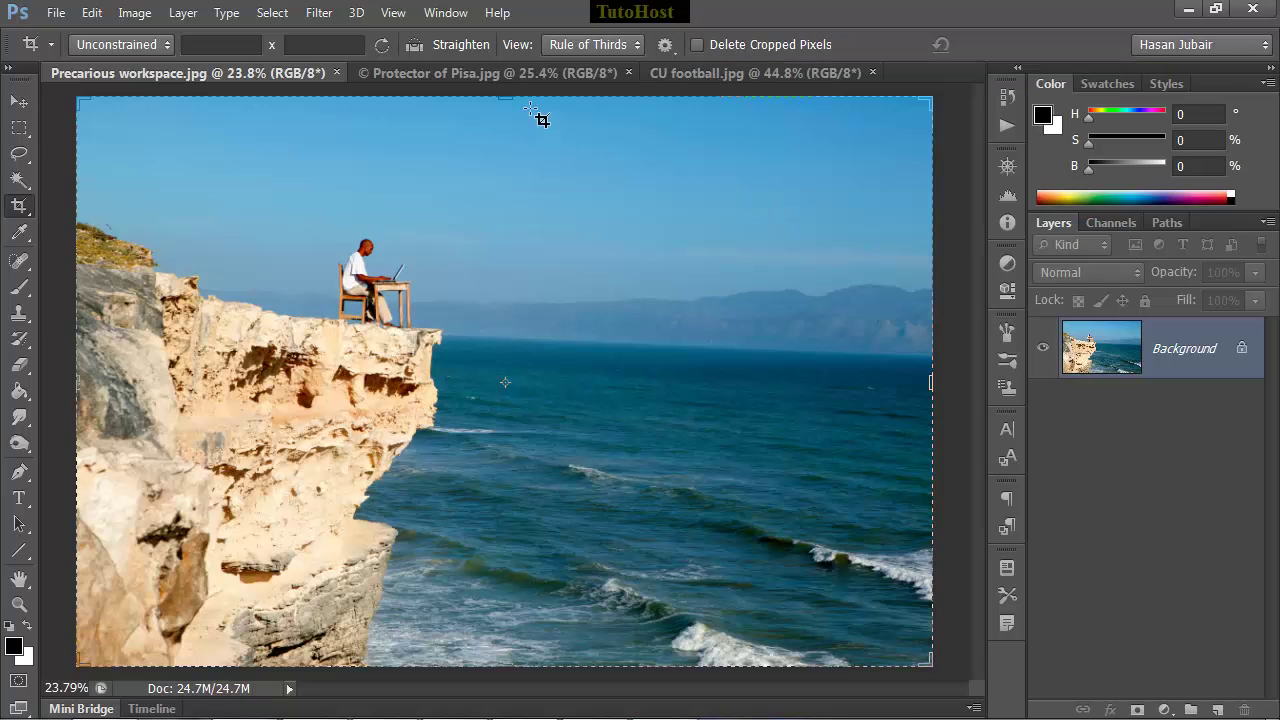
Crop a strip of sky off the top edge of the cliff photo with Delete Cropped Pixels disabled.
left_click_drag(511, 100, 508, 152)
left_click(997, 42)
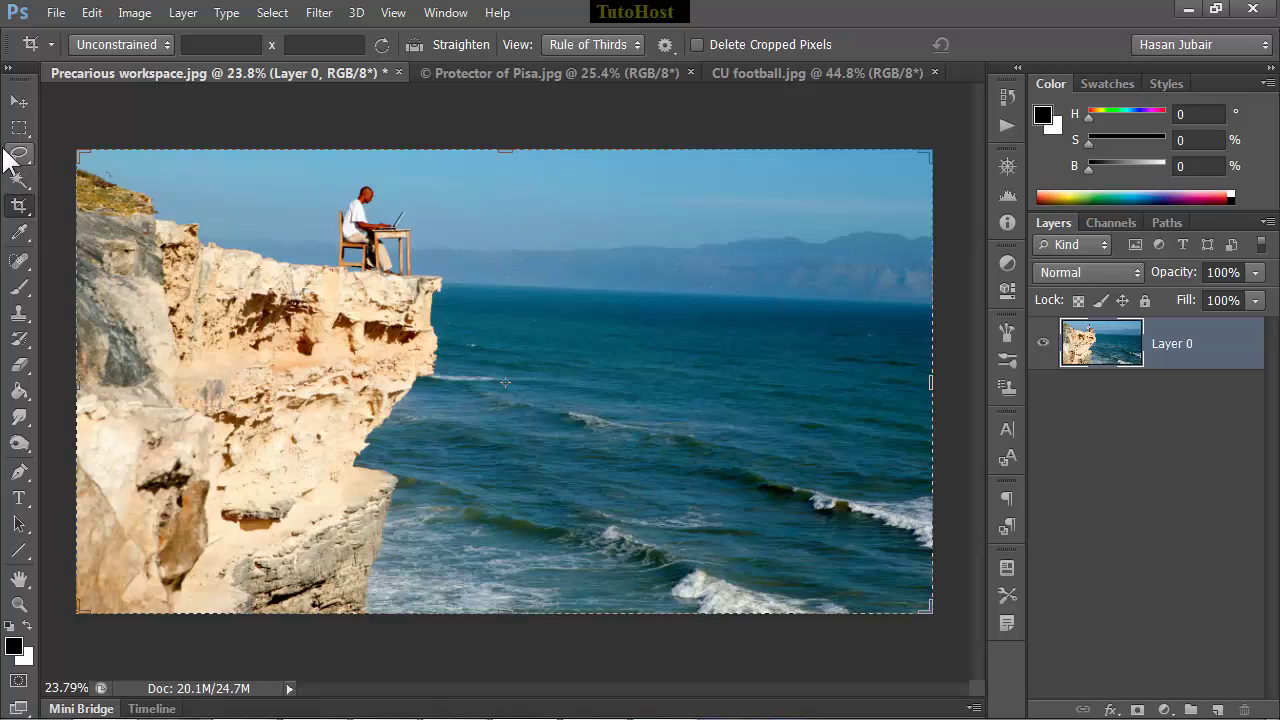
Try moving the cropped photo layer down and right to reveal its hidden pixels, and undo the move.
left_click(18, 100)
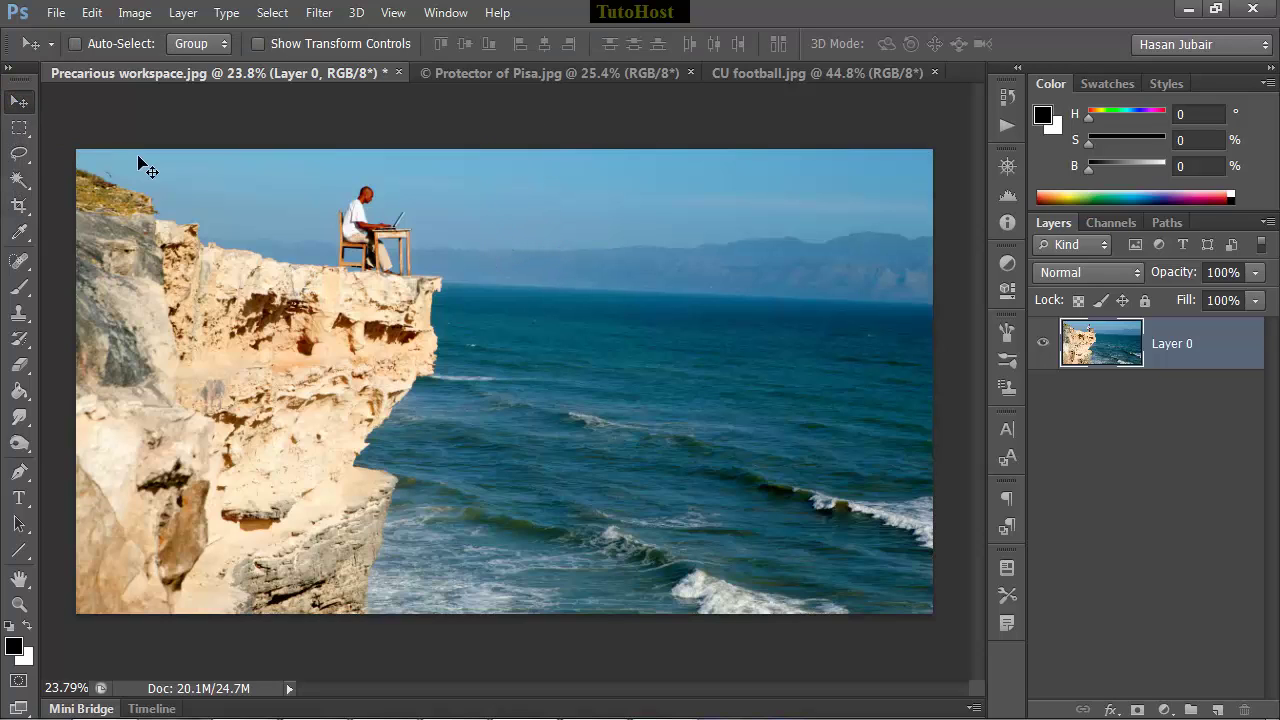
left_click_drag(503, 357, 522, 416)
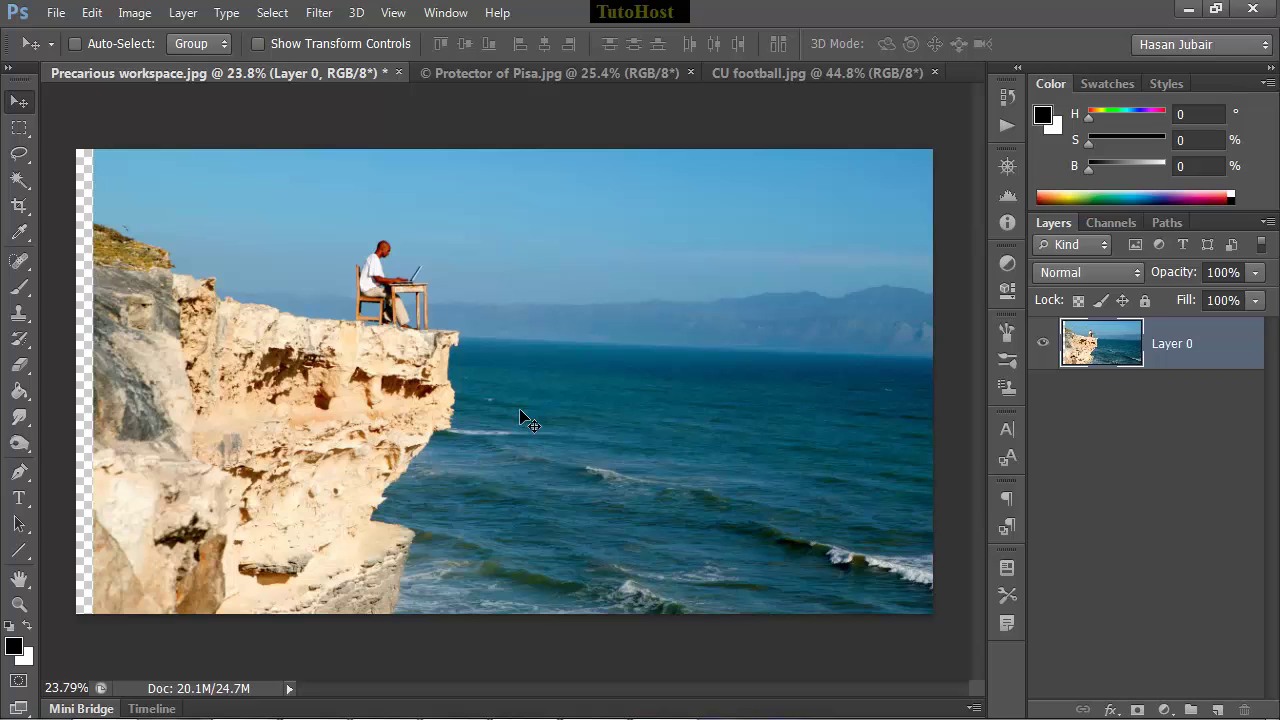
key("ctrl+z")
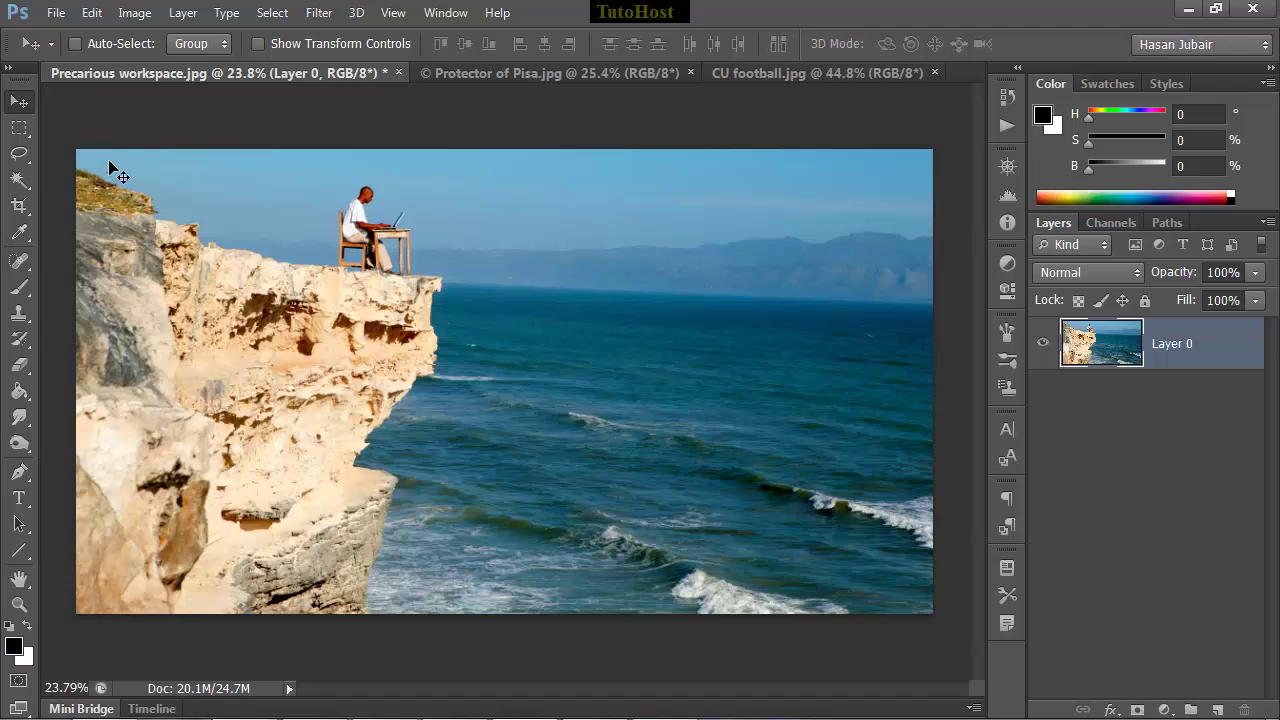
Try straightening the Protector of Pisa photo along a near-horizontal line across the image, and cancel the crop.
left_click(480, 72)
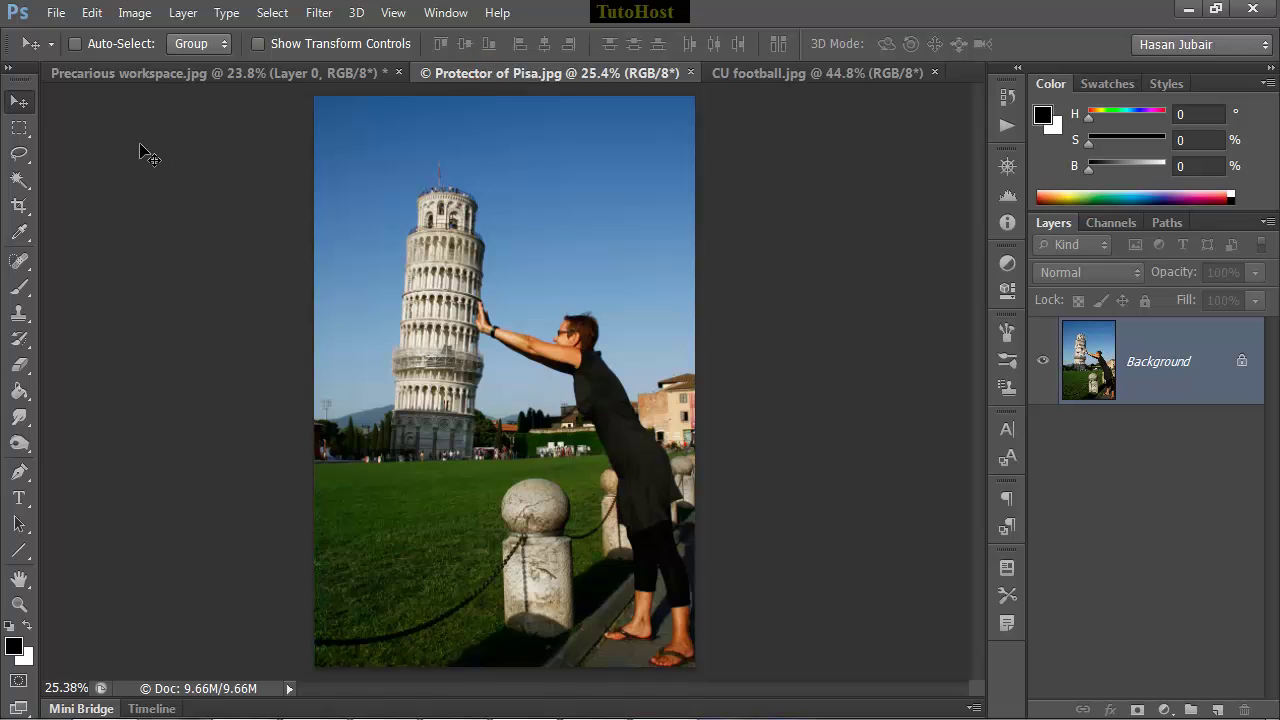
left_click(22, 203)
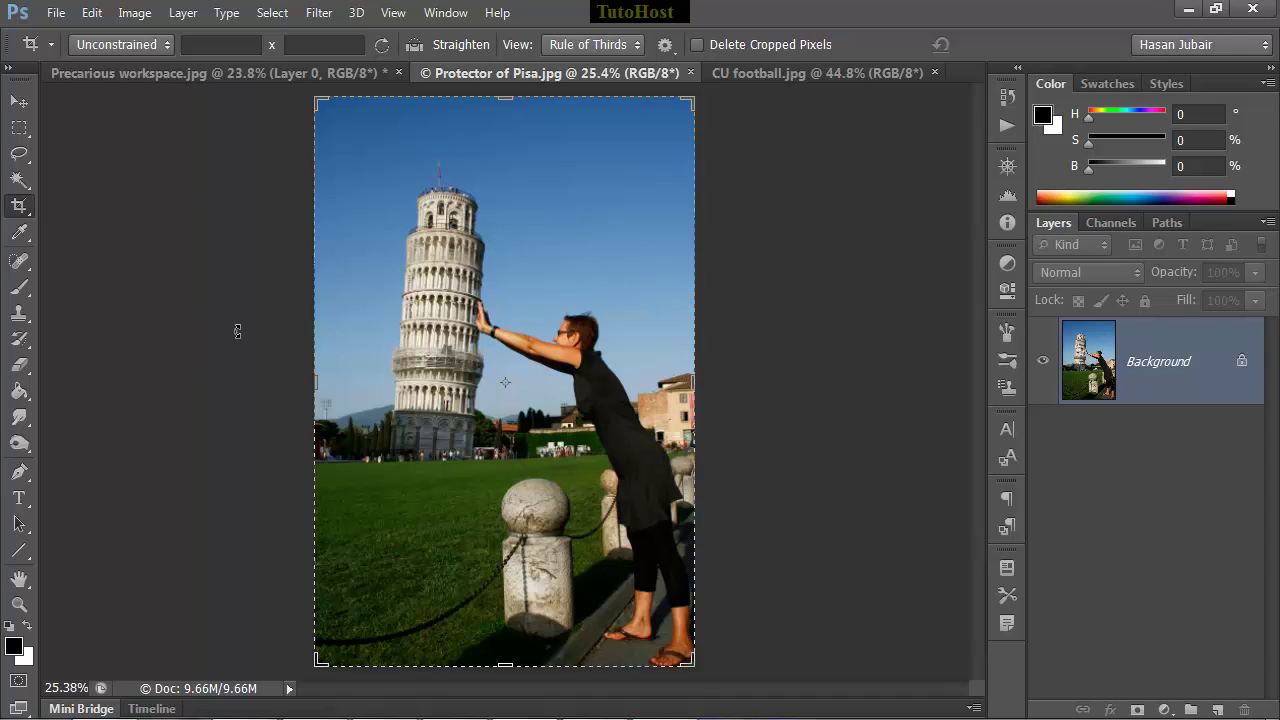
left_click(414, 42)
left_click_drag(253, 322, 729, 321)
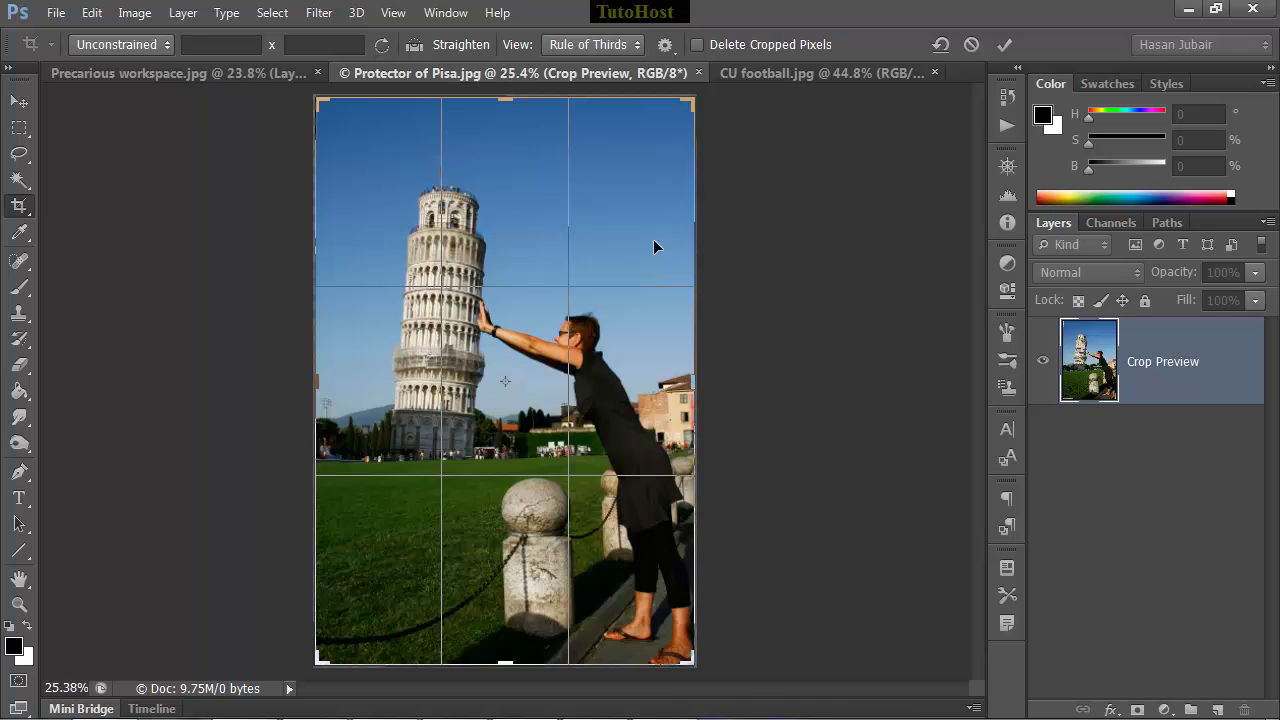
left_click(969, 44)
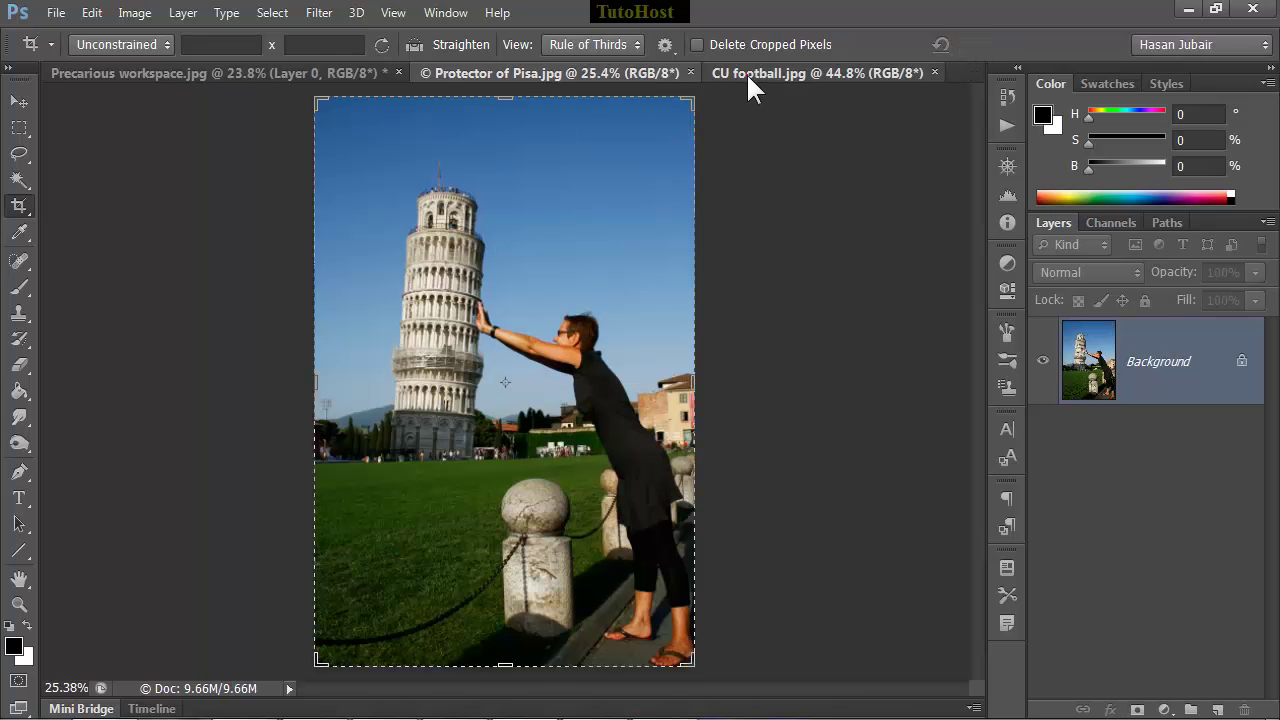
In CU football.jpg, draw a Perspective Crop frame around the counter with the football mural.
left_click(747, 73)
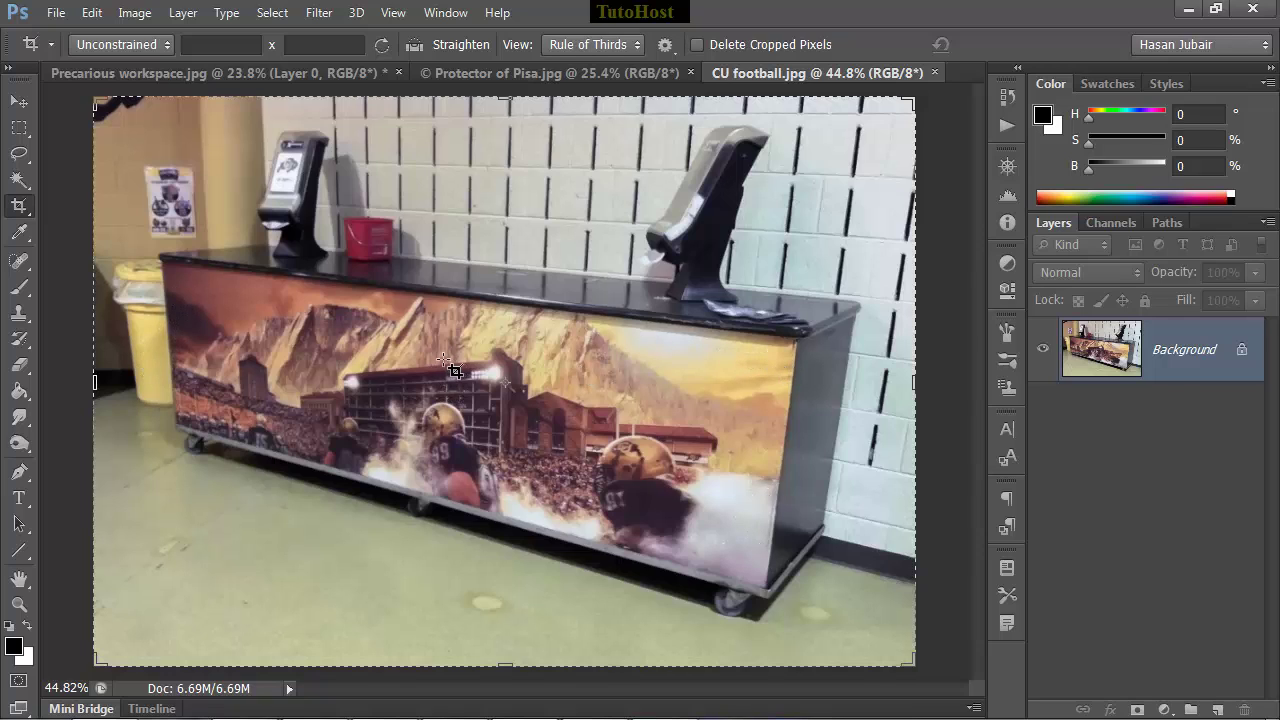
right_click(16, 209)
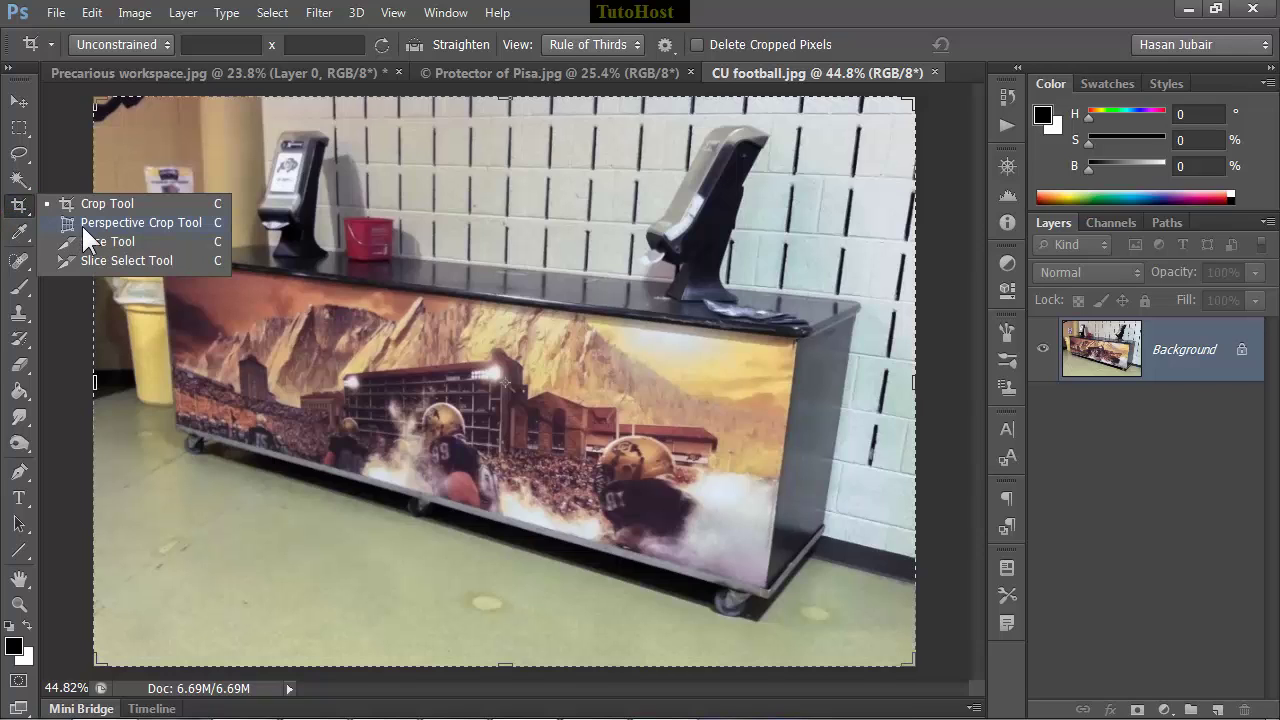
left_click(170, 222)
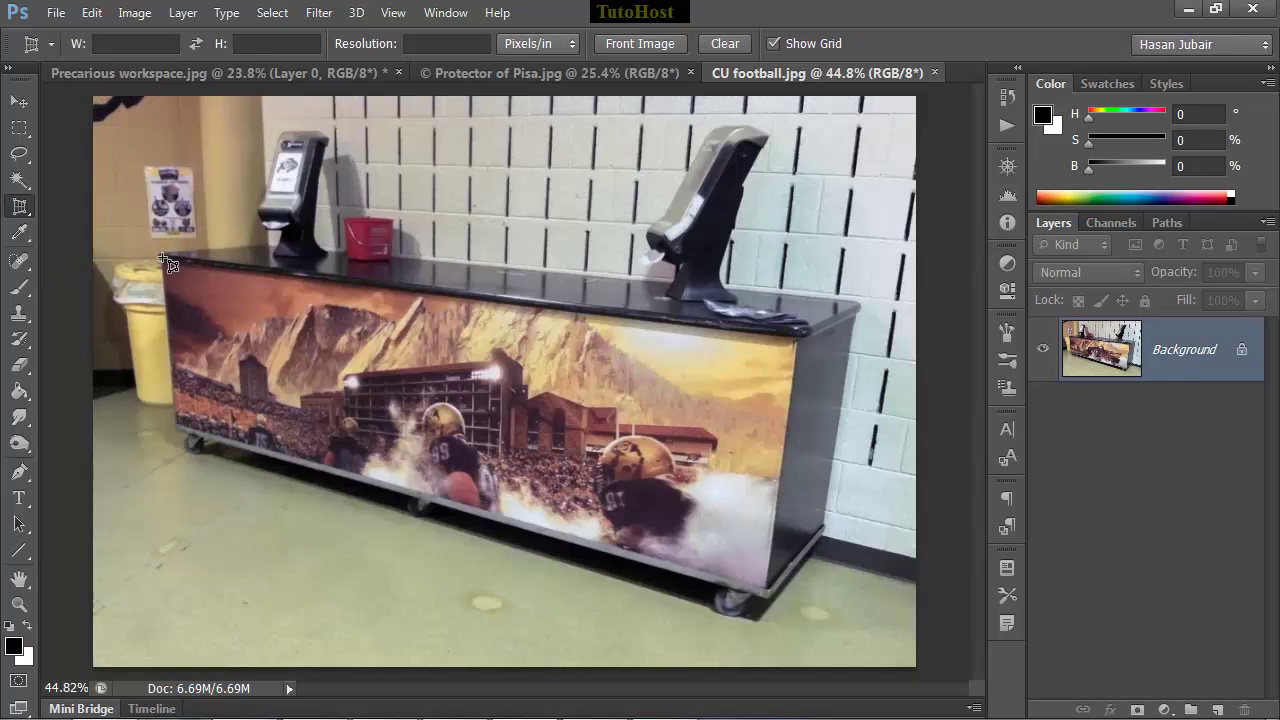
left_click_drag(161, 257, 825, 623)
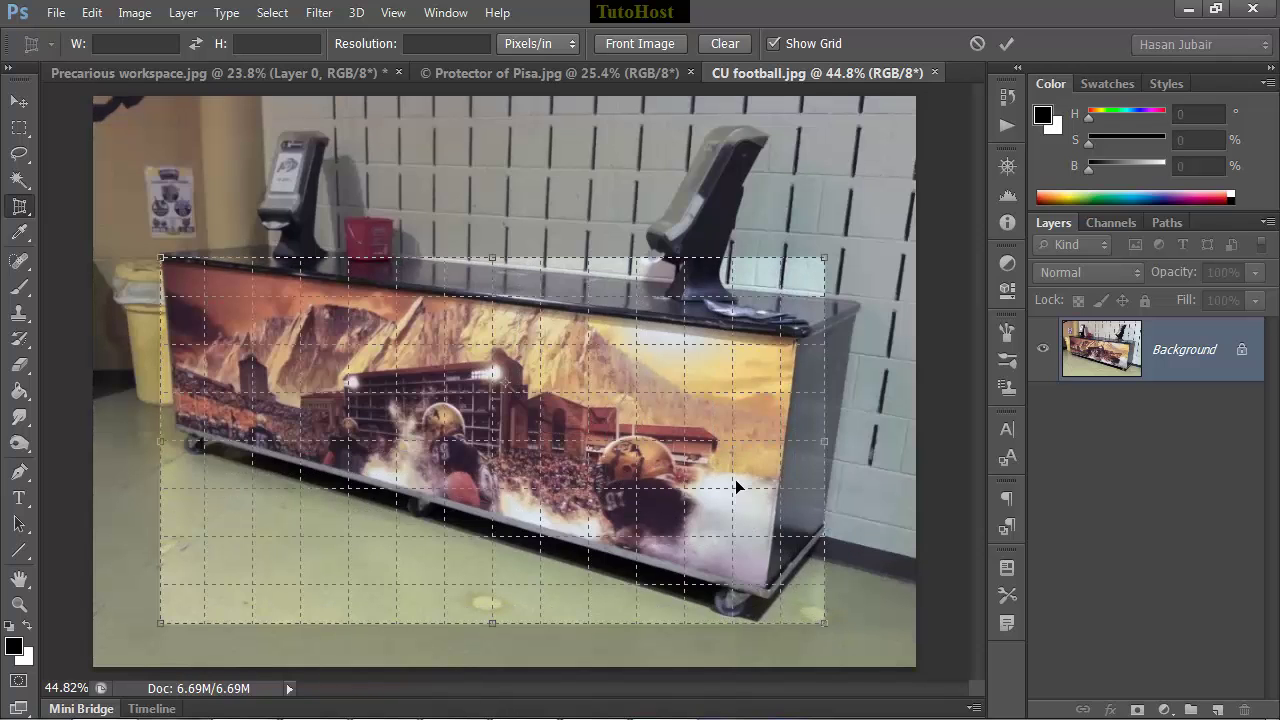
Fit the perspective crop frame's corners and right edge to the football mural and apply the crop.
left_click_drag(160, 623, 176, 432)
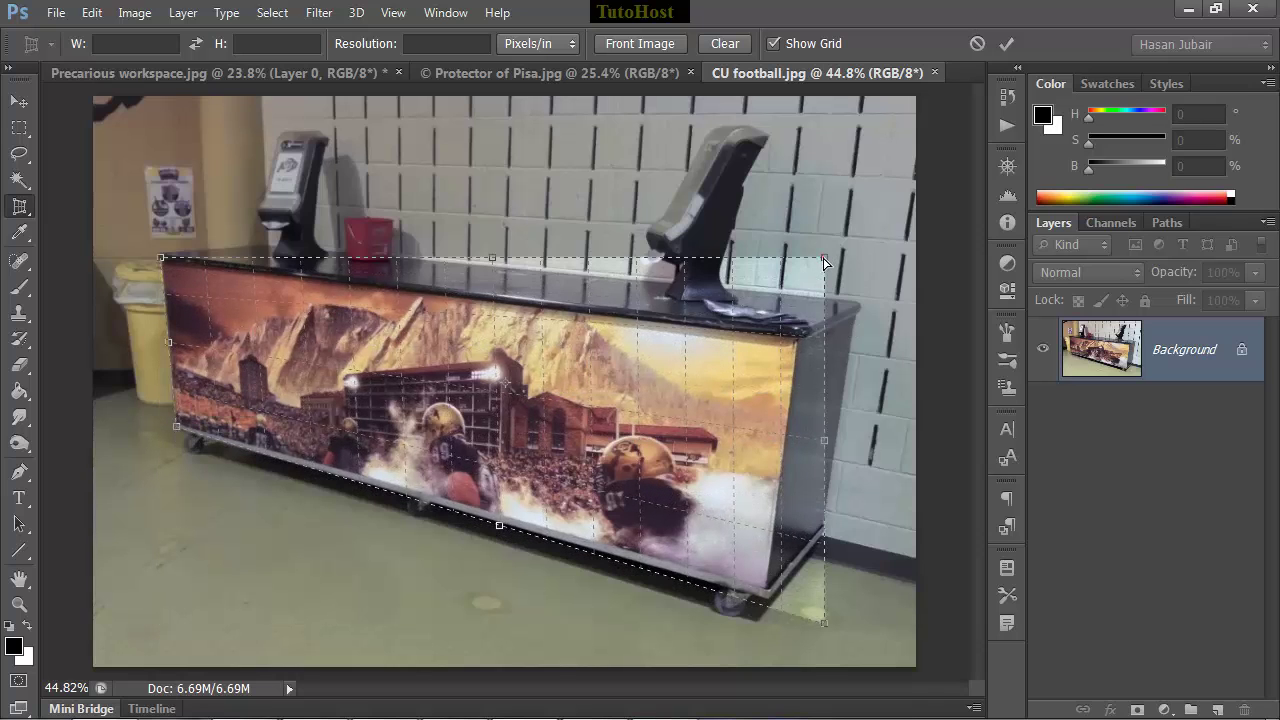
left_click_drag(824, 261, 795, 345)
left_click_drag(824, 622, 765, 592)
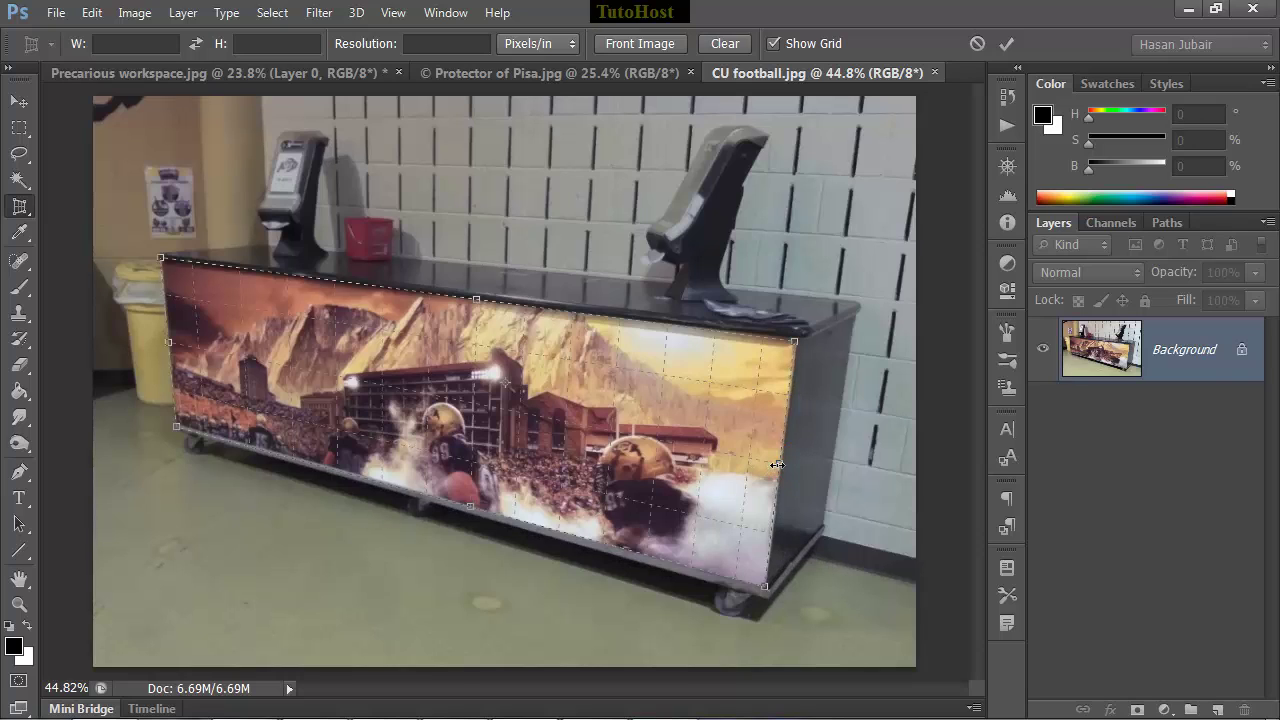
left_click_drag(773, 465, 775, 463)
left_click_drag(179, 429, 179, 423)
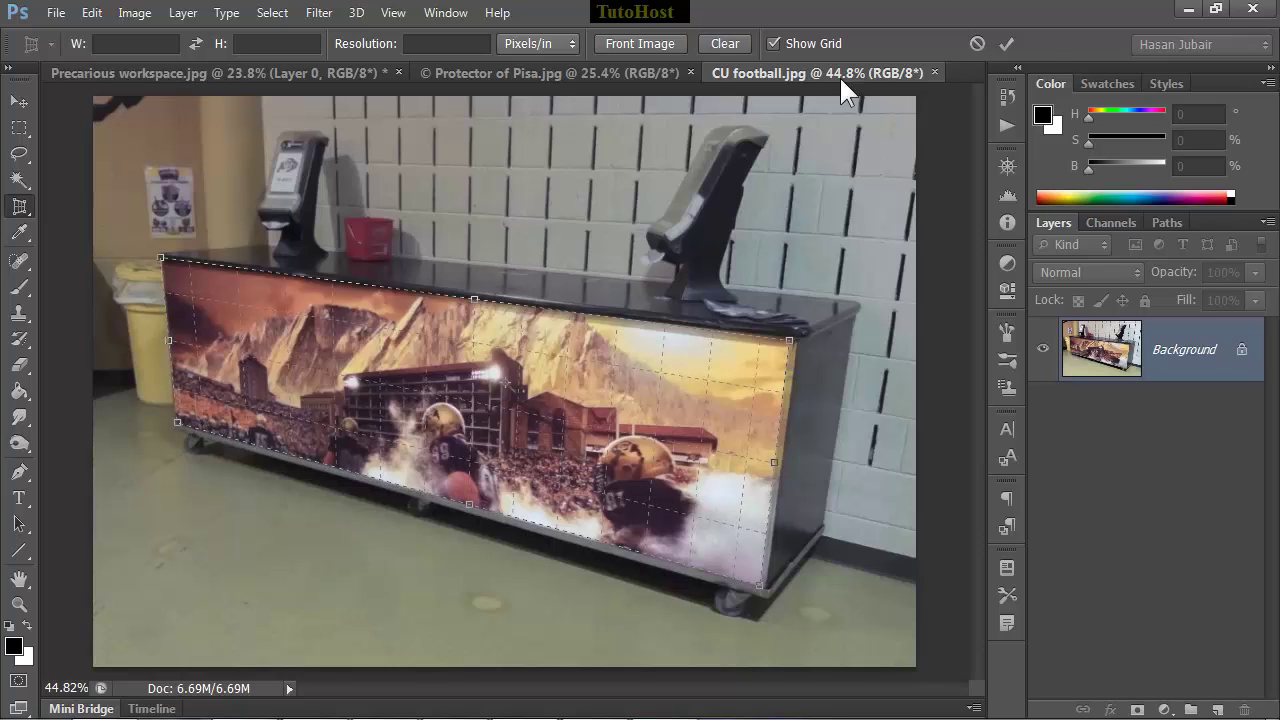
left_click(1006, 43)
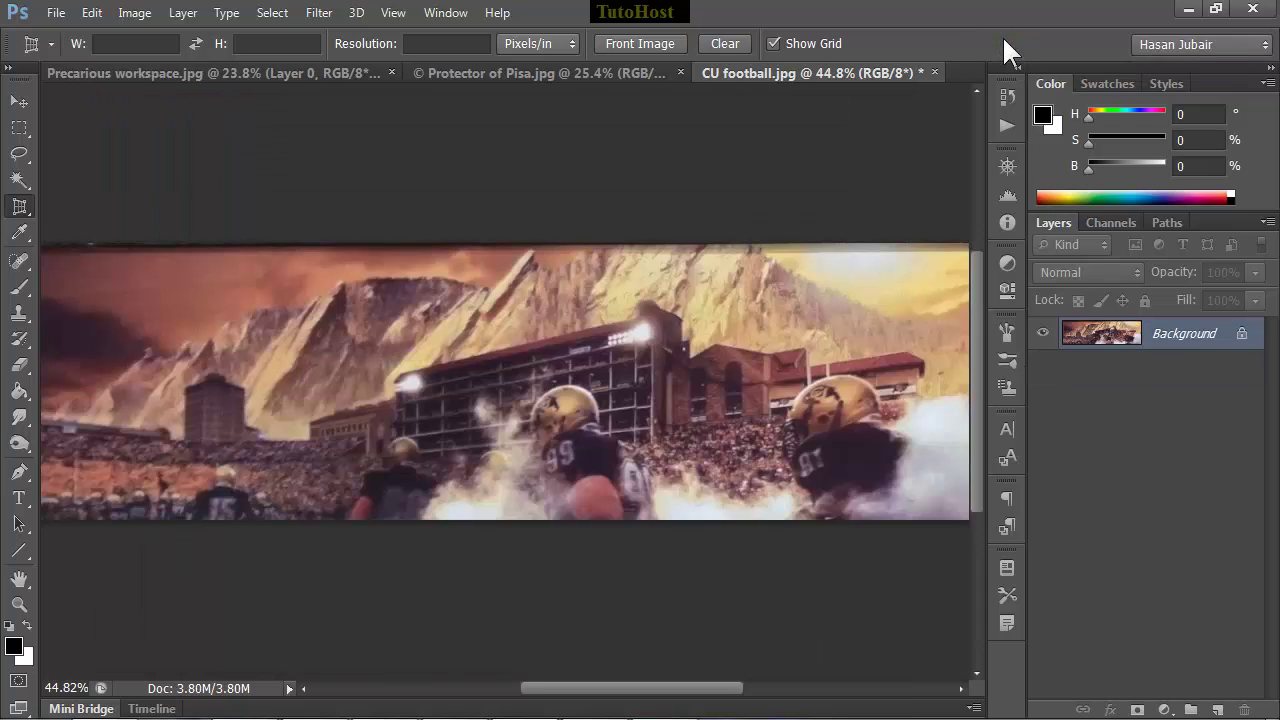